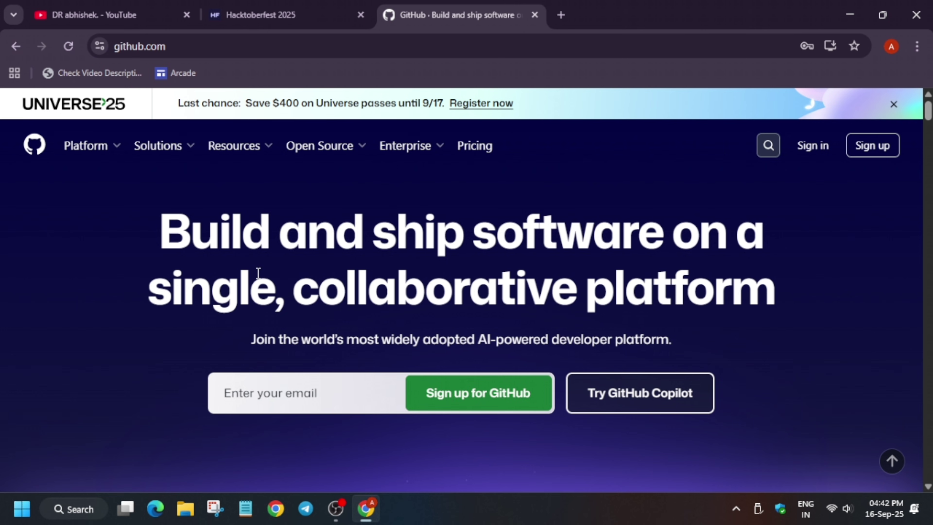
Switch from GitHub's sign-up page to signing in with the existing account's credentials
{"action": "left_click", "coordinate": [876, 150]}
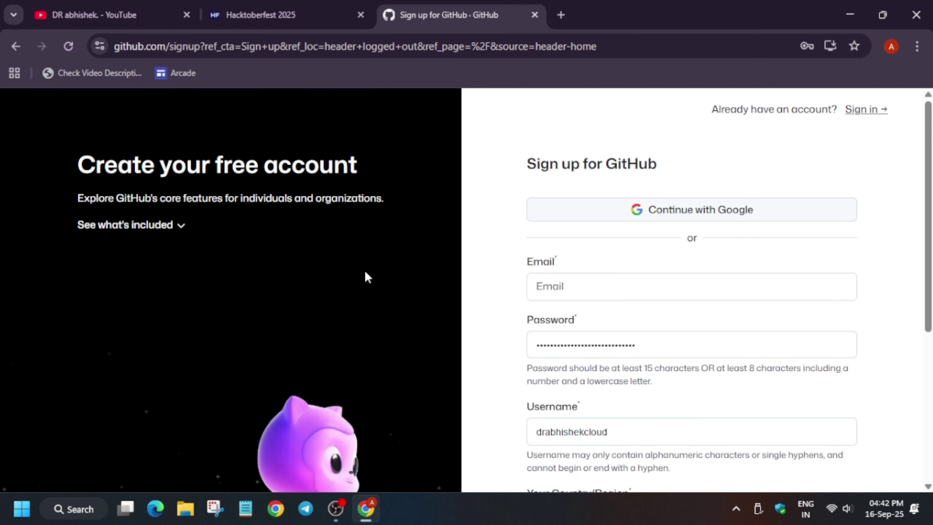
{"action": "left_click", "coordinate": [866, 112]}
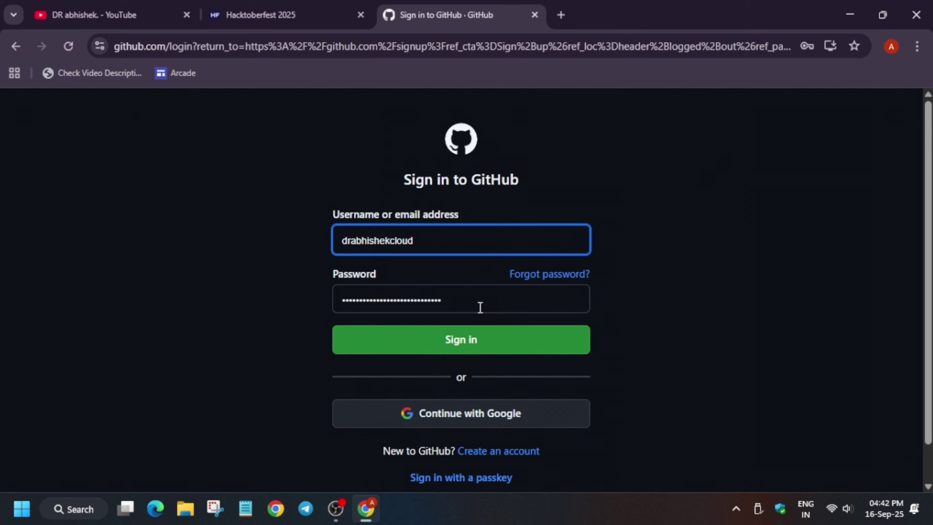
{"action": "left_click", "coordinate": [474, 341]}
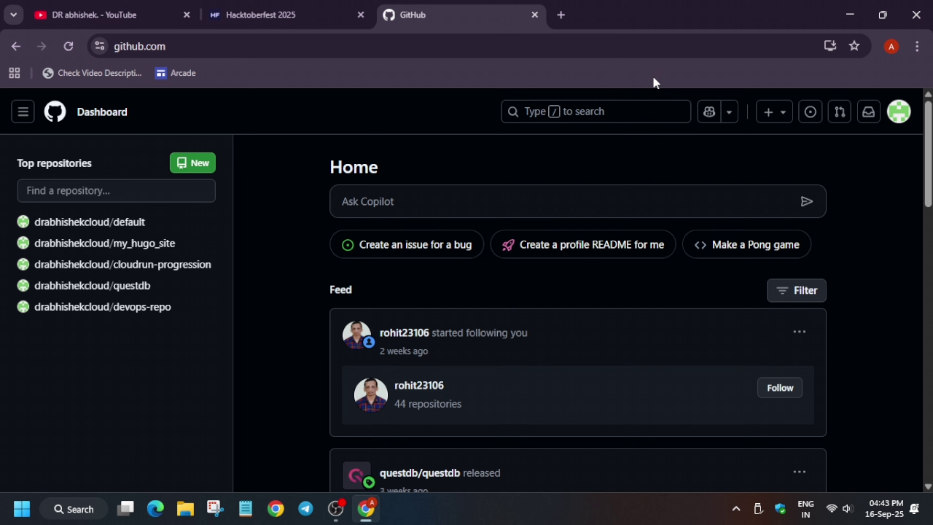
On the Hacktoberfest 2025 tab, start registration and scroll to the Authorize with GitHub card
{"action": "left_click", "coordinate": [265, 11]}
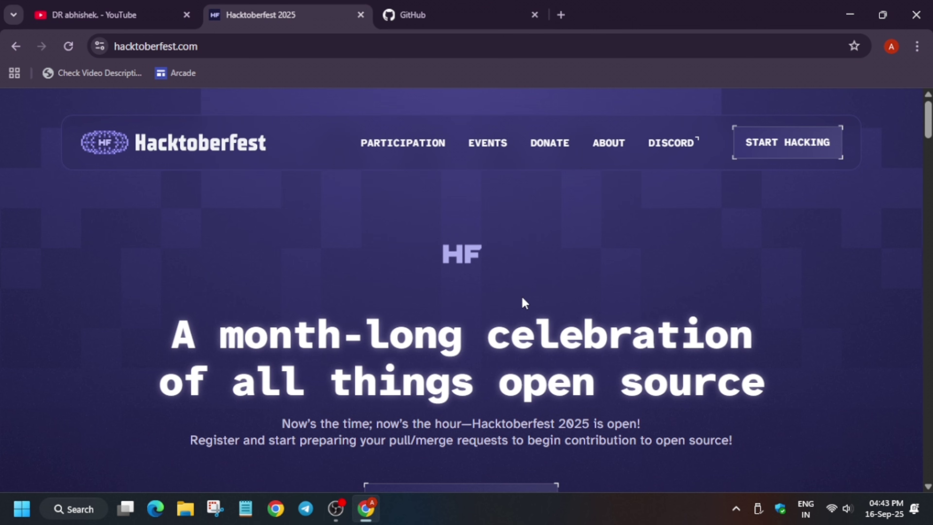
{"action": "scroll", "coordinate": [525, 302], "scroll_direction": "down", "scroll_amount": 5}
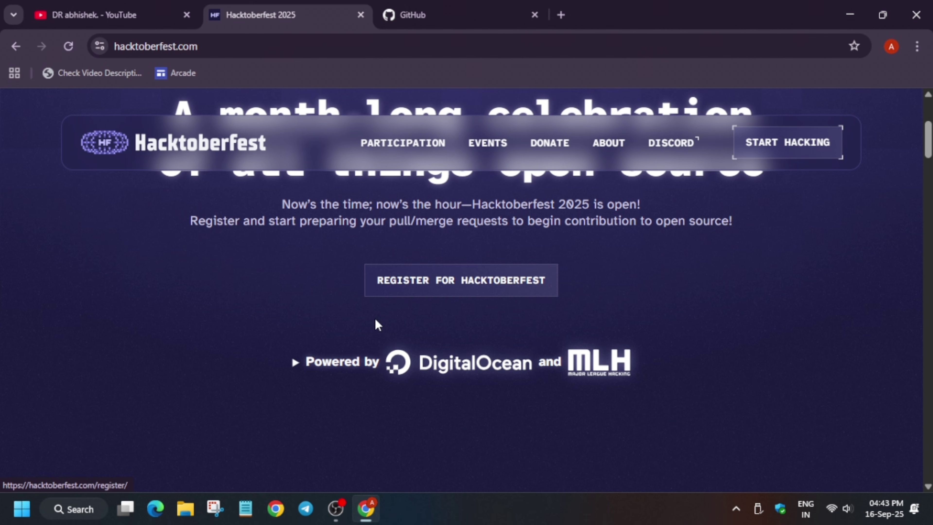
{"action": "left_click", "coordinate": [465, 296]}
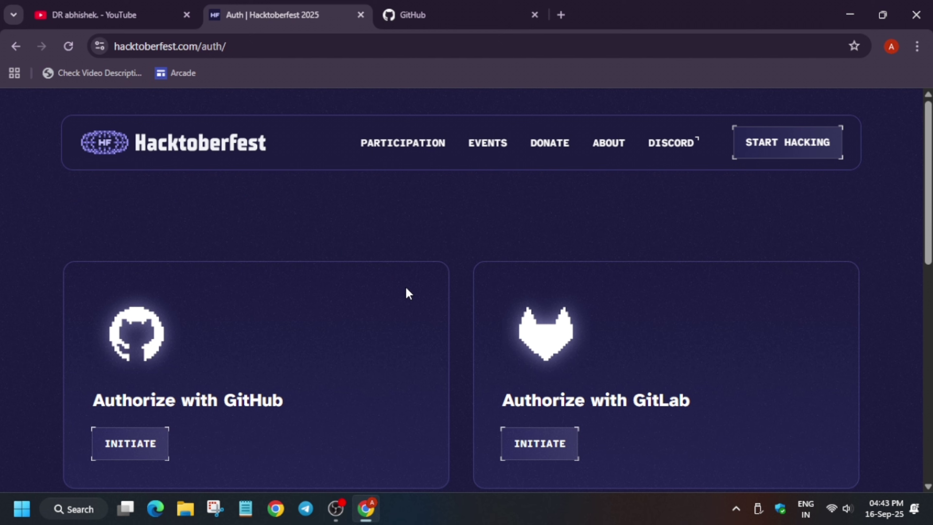
{"action": "scroll", "coordinate": [408, 293], "scroll_direction": "down", "scroll_amount": 5}
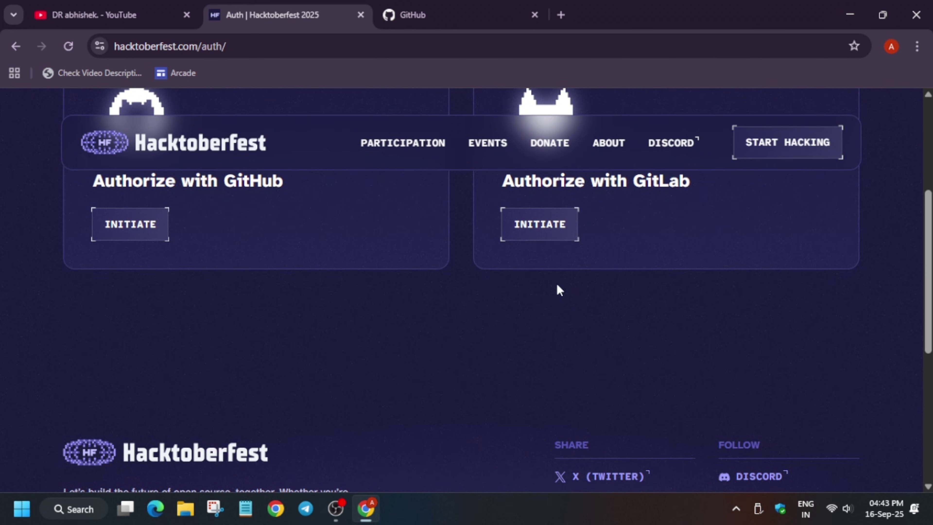
{"action": "scroll", "coordinate": [551, 288], "scroll_direction": "up", "scroll_amount": 5}
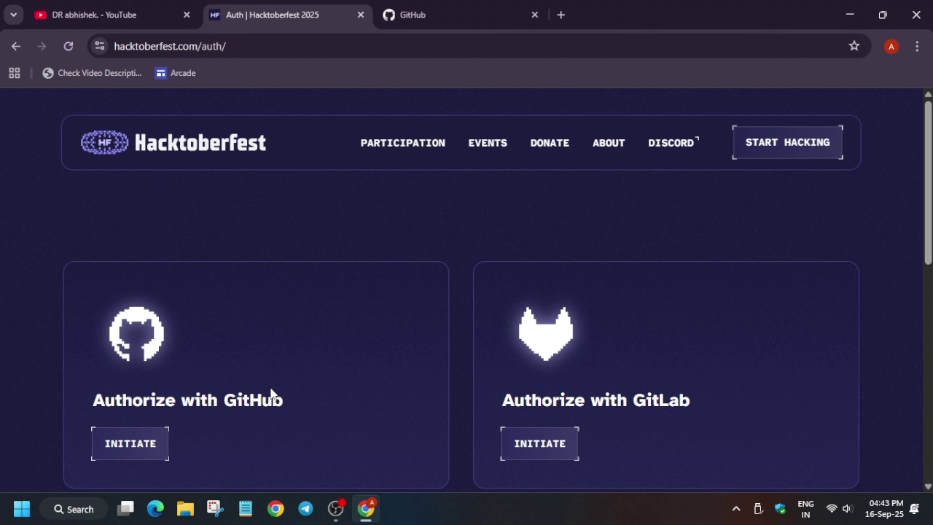
{"action": "scroll", "coordinate": [268, 388], "scroll_direction": "down", "scroll_amount": 2}
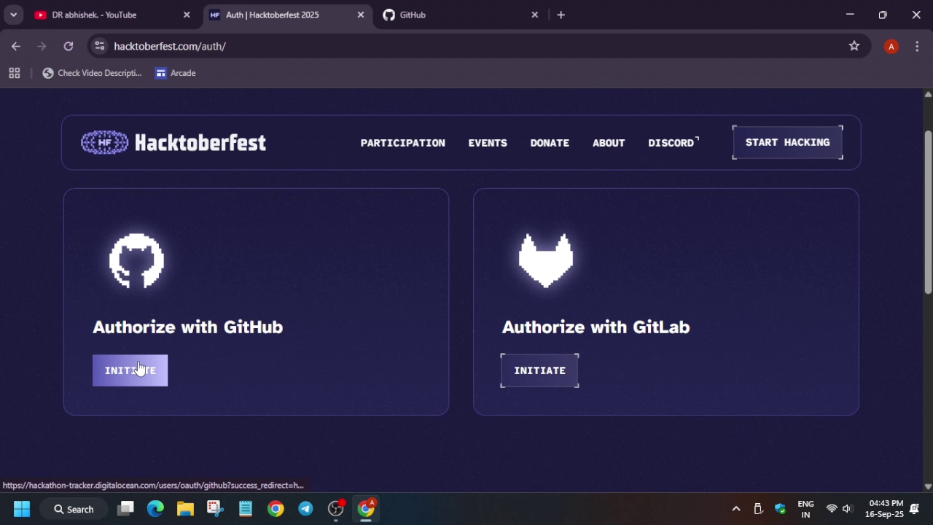
Initiate GitHub authorization and grant Hacktoberfest access to the GitHub account
{"action": "left_click", "coordinate": [142, 369]}
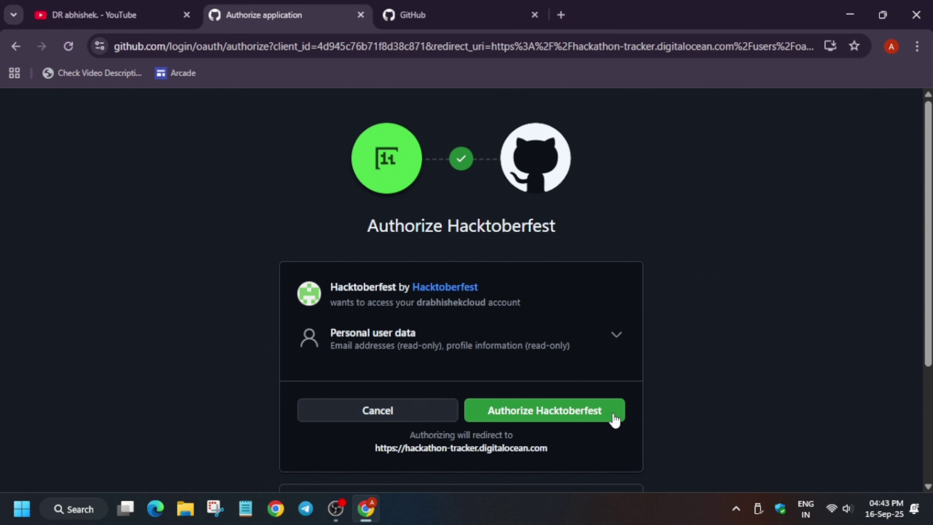
{"action": "left_click", "coordinate": [601, 411]}
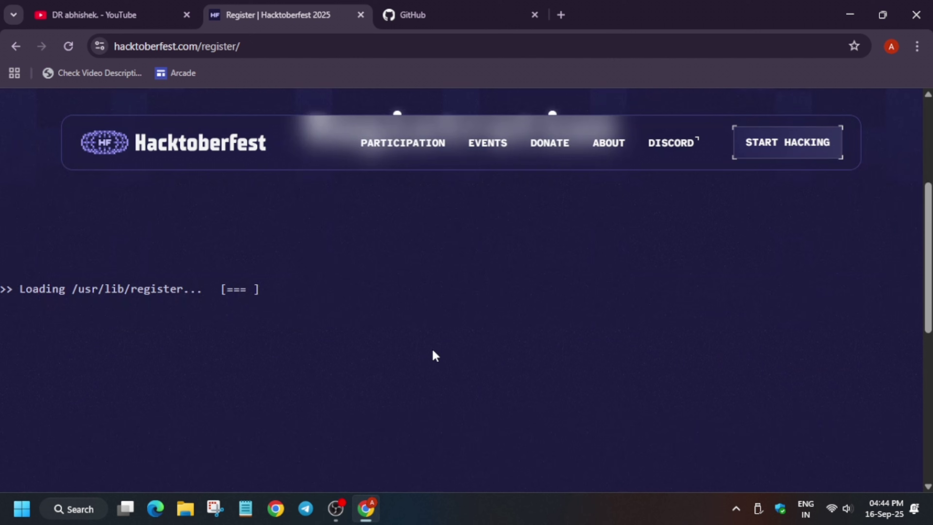
Pick Newbie as the experience level and tick Code as the contribution type
{"action": "scroll", "coordinate": [435, 354], "scroll_direction": "down", "scroll_amount": 5}
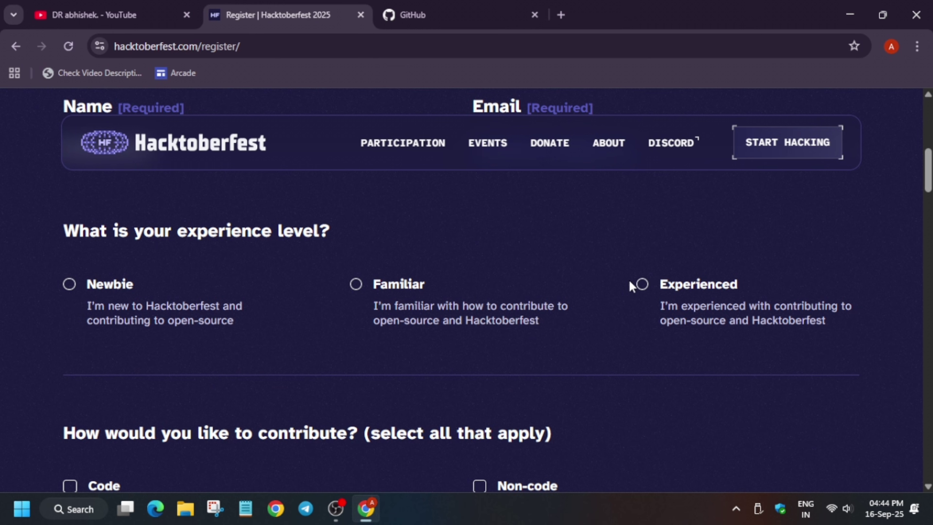
{"action": "left_click", "coordinate": [653, 285]}
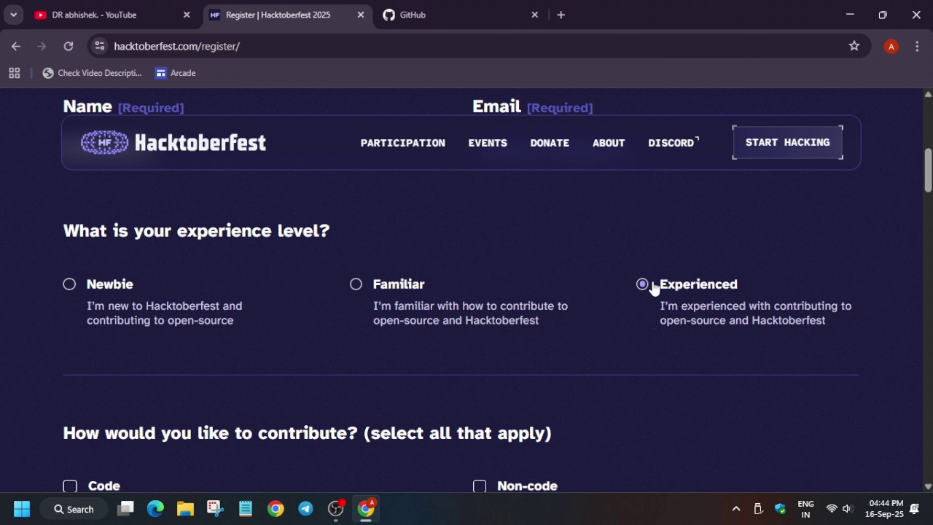
{"action": "left_click", "coordinate": [84, 307]}
{"action": "scroll", "coordinate": [88, 300], "scroll_direction": "down", "scroll_amount": 4}
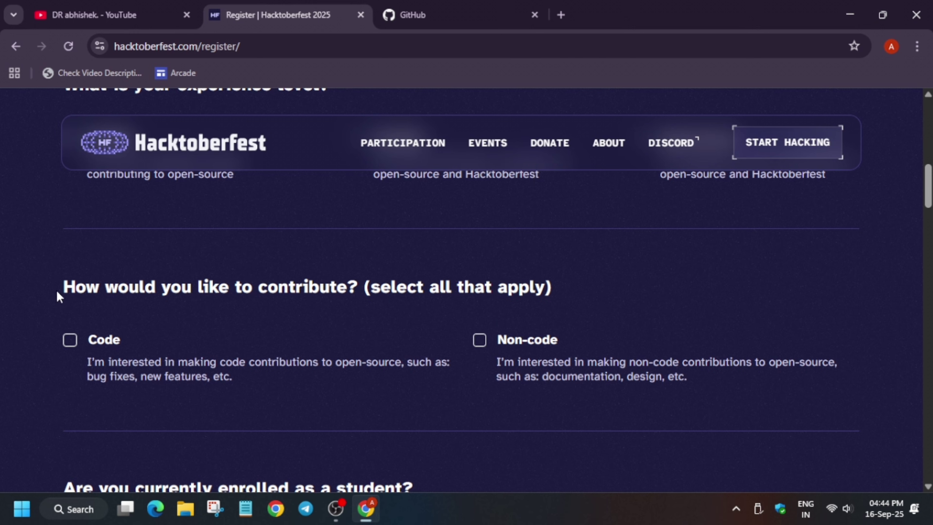
{"action": "left_click", "coordinate": [70, 339]}
Also tick Non-code contributions and answer Yes to being enrolled as a student
{"action": "left_click", "coordinate": [492, 345]}
{"action": "scroll", "coordinate": [493, 345], "scroll_direction": "down", "scroll_amount": 5}
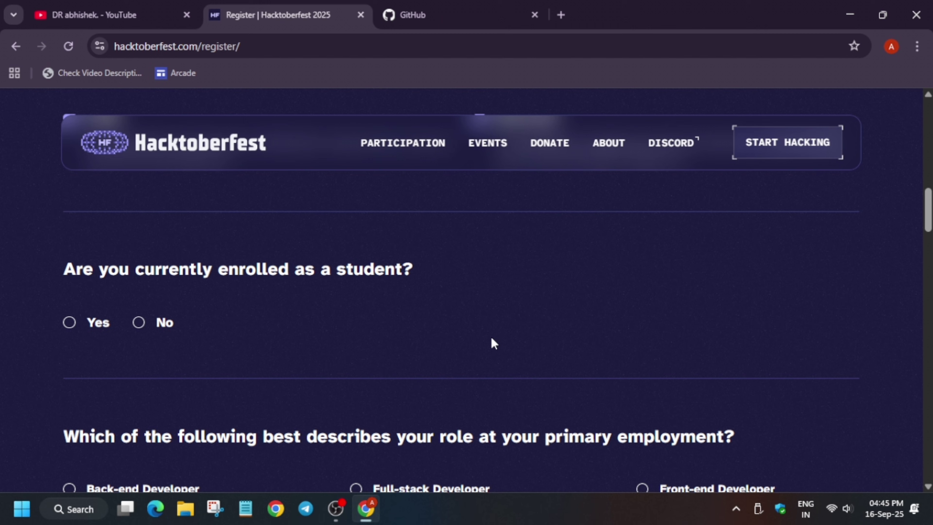
{"action": "left_click", "coordinate": [70, 322]}
Choose India in the participating-country dropdown
{"action": "scroll", "coordinate": [310, 307], "scroll_direction": "down", "scroll_amount": 5}
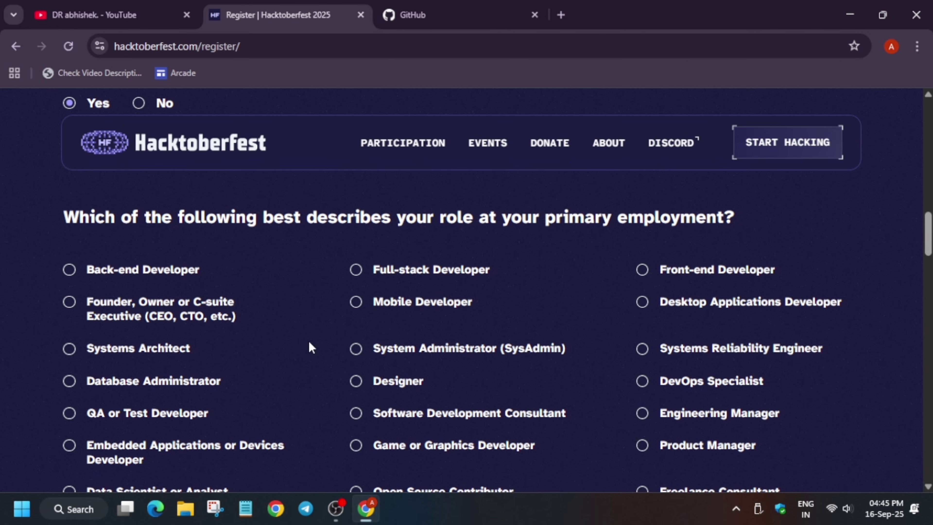
{"action": "scroll", "coordinate": [331, 291], "scroll_direction": "down", "scroll_amount": 5}
{"action": "scroll", "coordinate": [322, 294], "scroll_direction": "up", "scroll_amount": 4}
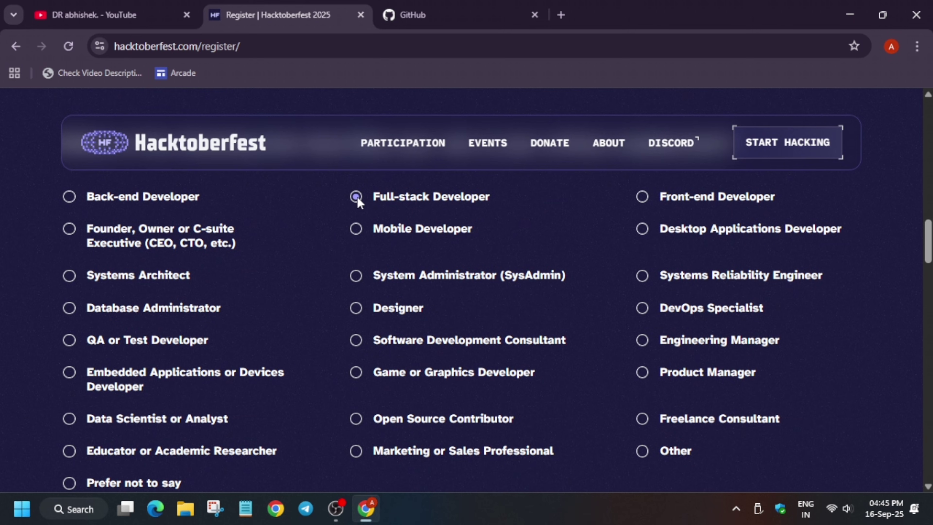
{"action": "scroll", "coordinate": [341, 242], "scroll_direction": "up", "scroll_amount": 8}
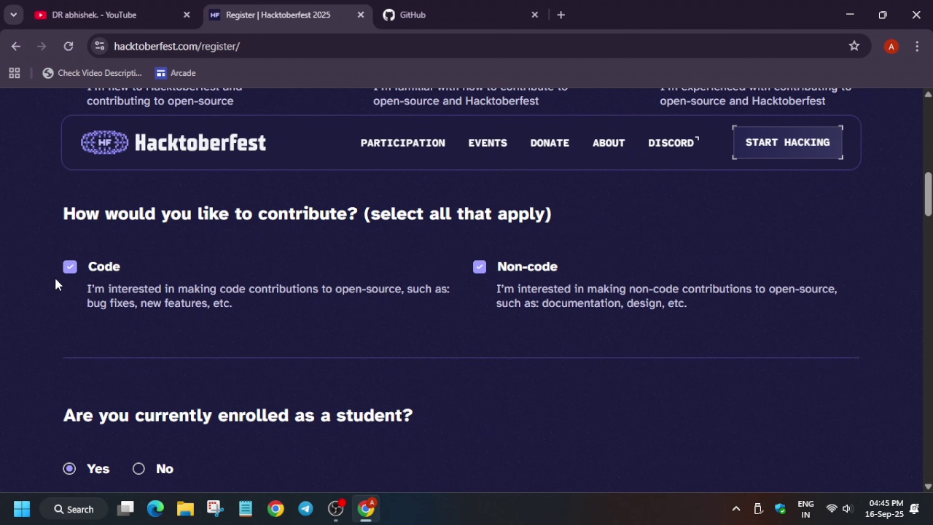
{"action": "scroll", "coordinate": [512, 371], "scroll_direction": "down", "scroll_amount": 8}
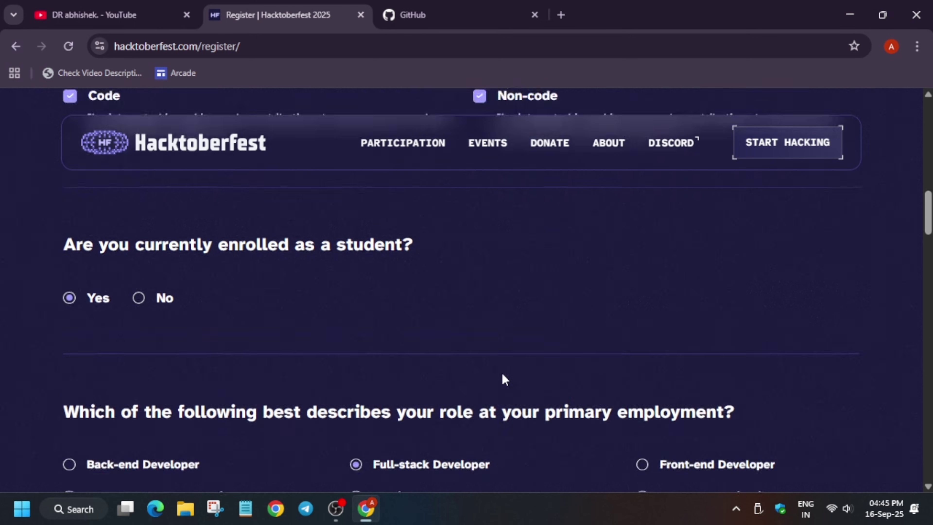
{"action": "scroll", "coordinate": [492, 374], "scroll_direction": "down", "scroll_amount": 10}
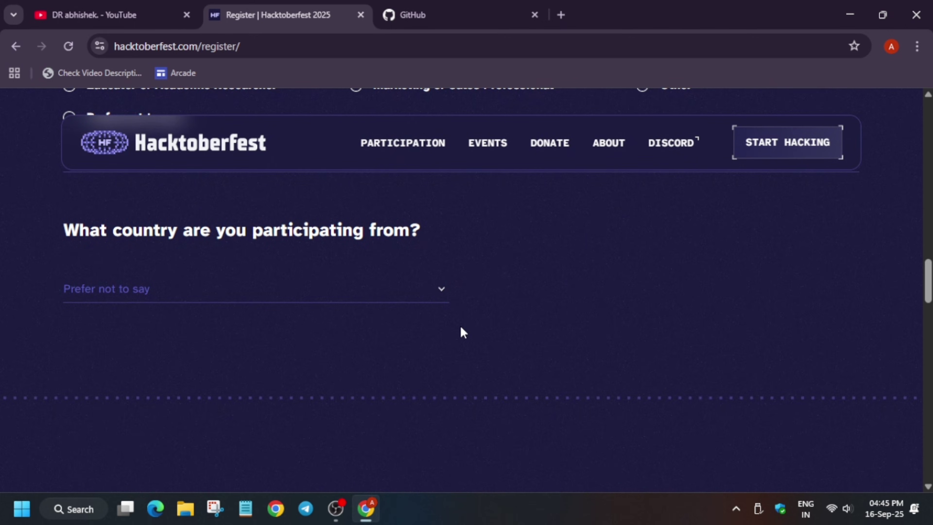
{"action": "left_click", "coordinate": [401, 295]}
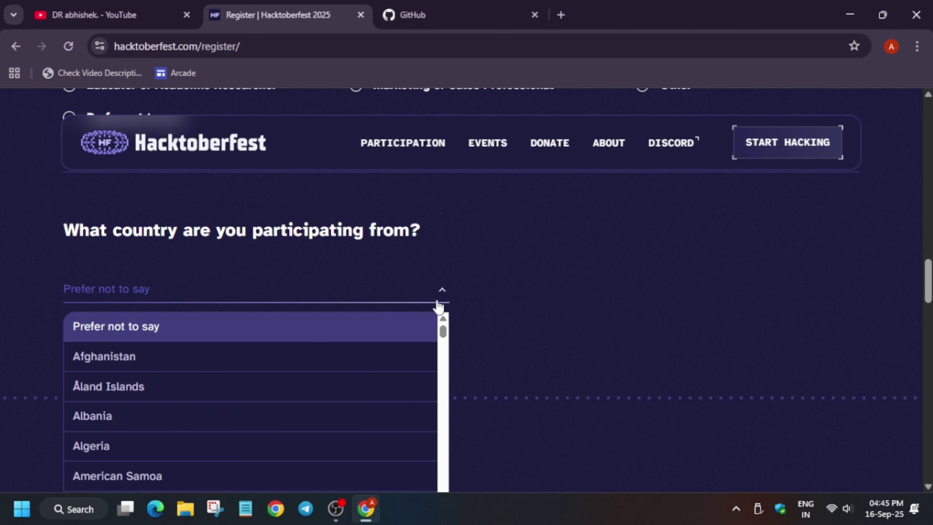
{"action": "key", "text": "i"}
{"action": "key", "text": "Down"}
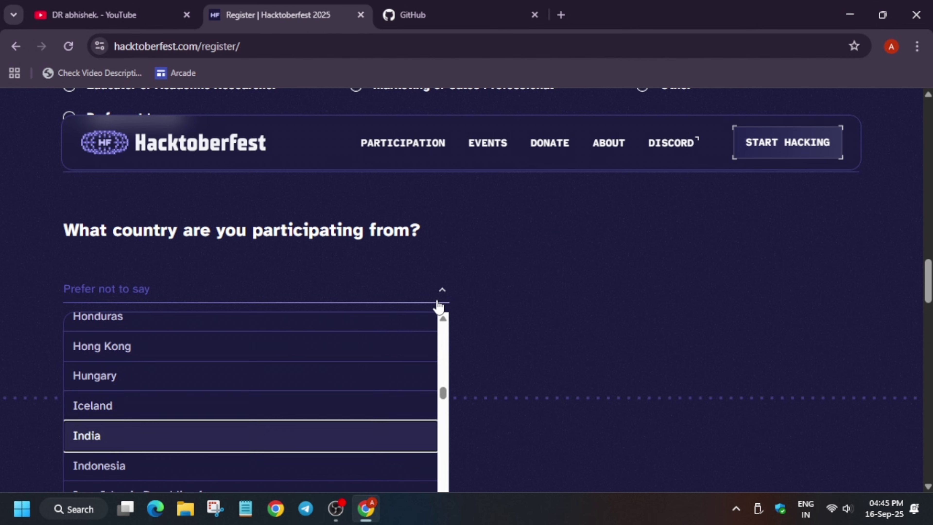
{"action": "key", "text": "Return"}
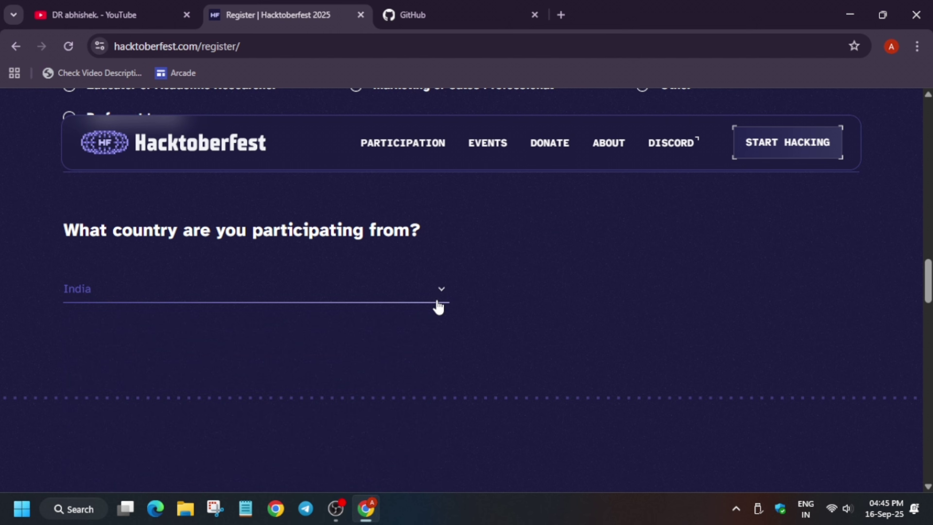
Tick the DigitalOcean and MLH marketing opt-in checkboxes
{"action": "scroll", "coordinate": [551, 333], "scroll_direction": "down", "scroll_amount": 6}
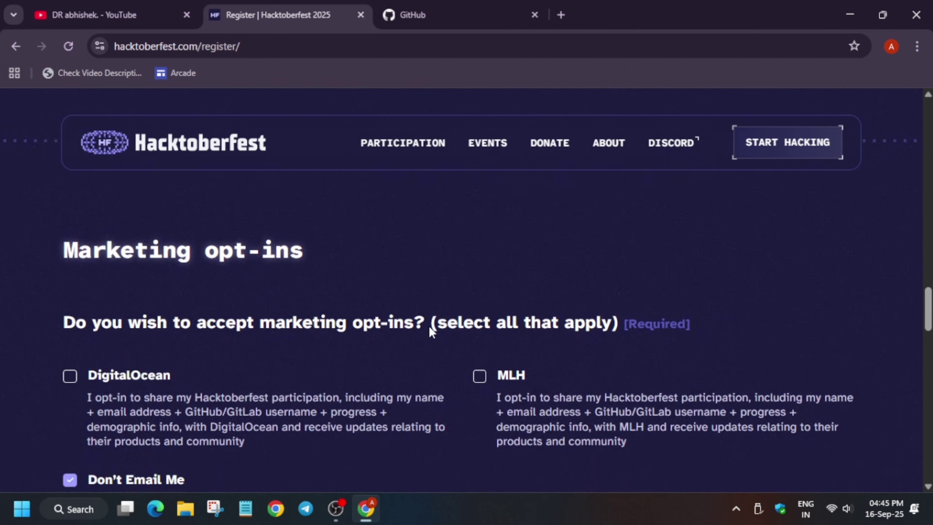
{"action": "scroll", "coordinate": [432, 332], "scroll_direction": "down", "scroll_amount": 3}
{"action": "left_click", "coordinate": [70, 267]}
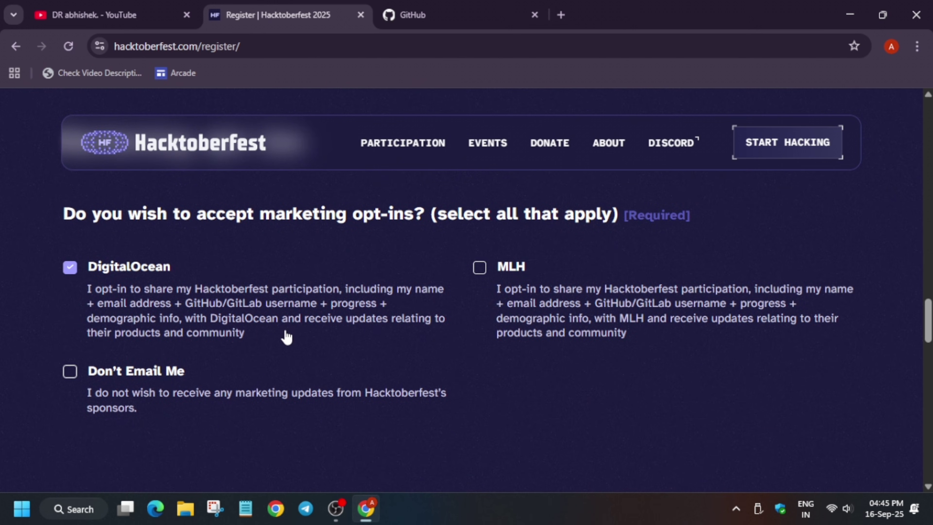
{"action": "left_click", "coordinate": [479, 267]}
Accept all four rules: values, spam-PR disqualification, DigitalOcean terms, and quality-contribution guidelines
{"action": "scroll", "coordinate": [233, 344], "scroll_direction": "down", "scroll_amount": 10}
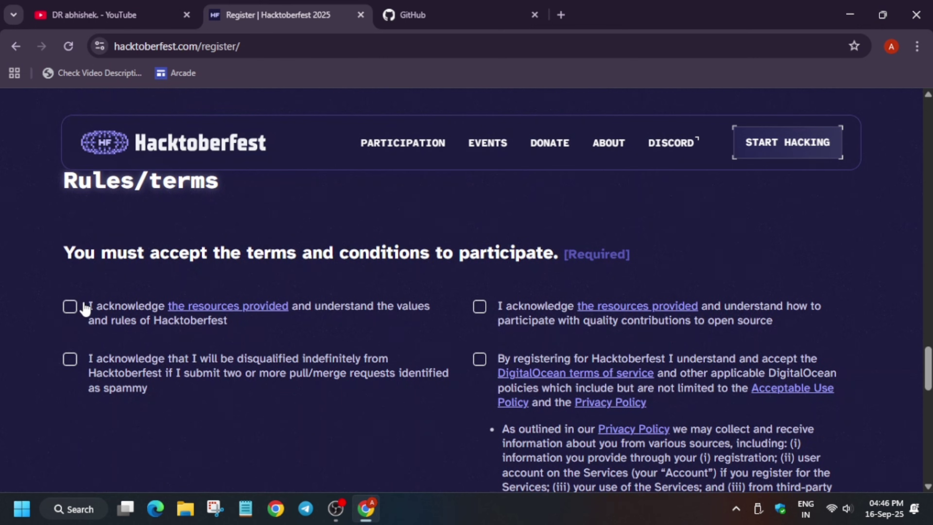
{"action": "left_click", "coordinate": [76, 307]}
{"action": "left_click", "coordinate": [70, 359]}
{"action": "left_click", "coordinate": [481, 359]}
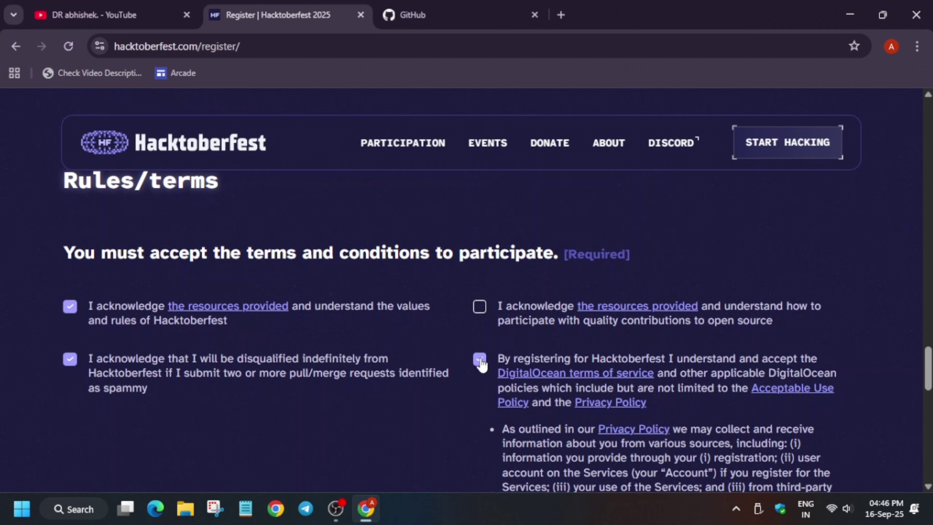
{"action": "left_click", "coordinate": [481, 308]}
{"action": "scroll", "coordinate": [481, 313], "scroll_direction": "down", "scroll_amount": 6}
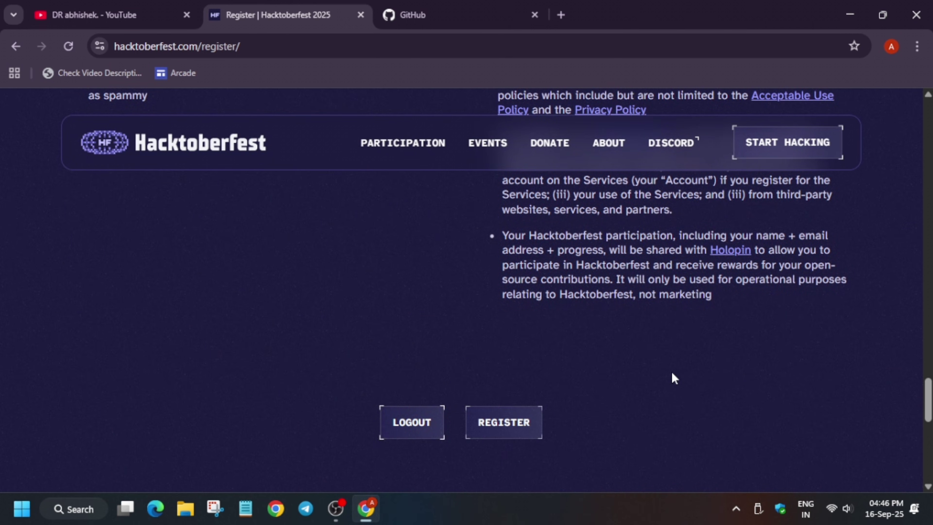
{"action": "scroll", "coordinate": [678, 375], "scroll_direction": "down", "scroll_amount": 5}
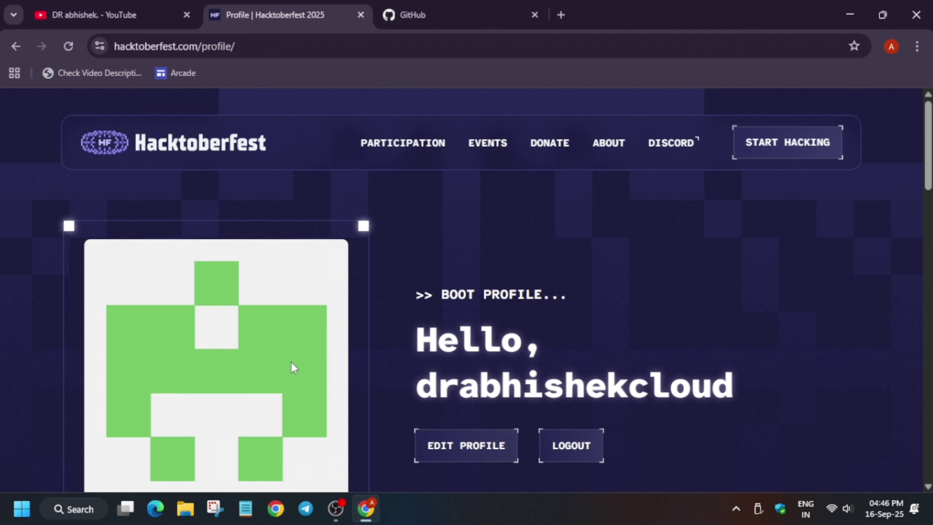
{"action": "scroll", "coordinate": [291, 361], "scroll_direction": "down", "scroll_amount": 10}
{"action": "scroll", "coordinate": [291, 362], "scroll_direction": "up", "scroll_amount": 2}
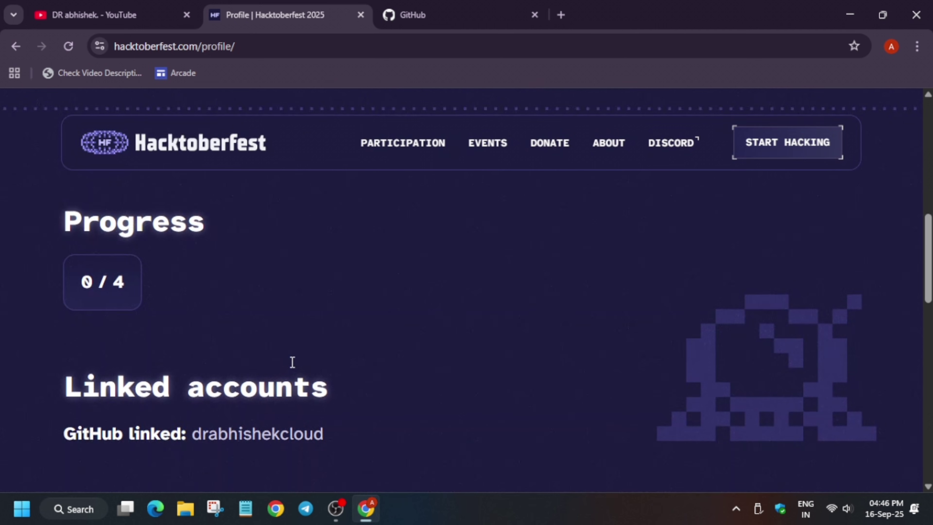
{"action": "scroll", "coordinate": [291, 362], "scroll_direction": "up", "scroll_amount": 2}
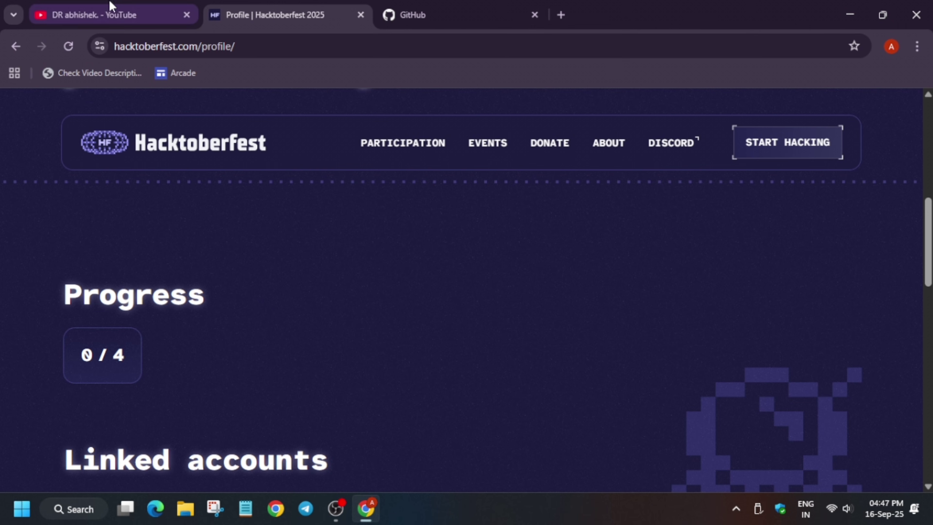
On the YouTube tab, open the channel's Videos list and browse the uploaded videos
{"action": "left_click", "coordinate": [110, 15]}
{"action": "left_click", "coordinate": [161, 447]}
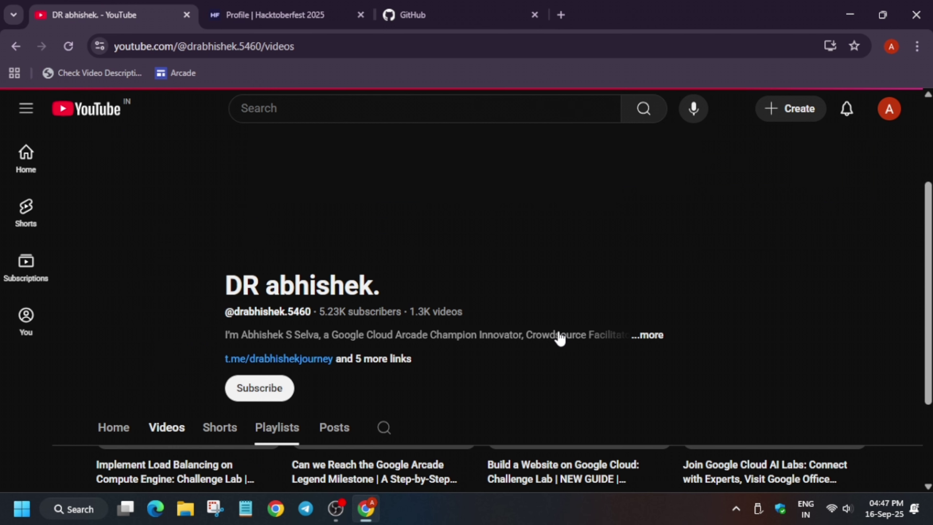
{"action": "scroll", "coordinate": [553, 328], "scroll_direction": "down", "scroll_amount": 5}
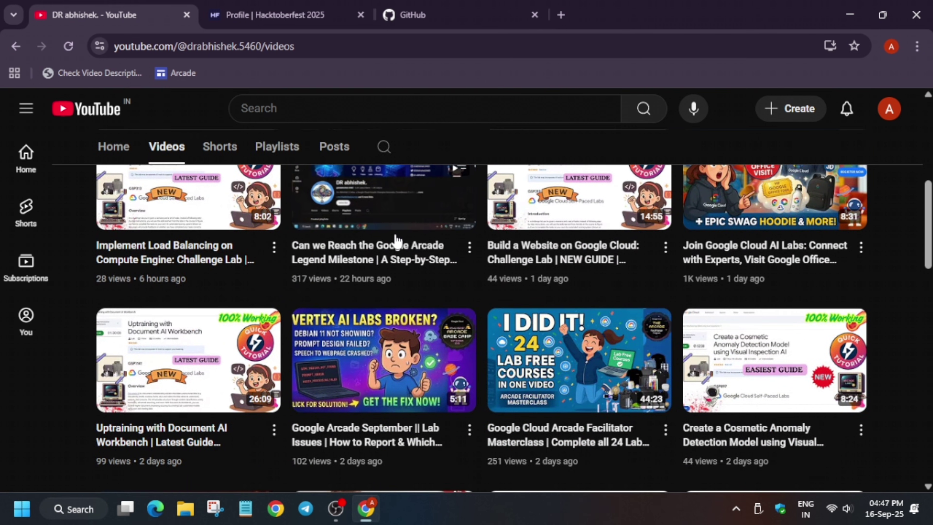
{"action": "scroll", "coordinate": [785, 259], "scroll_direction": "up", "scroll_amount": 1}
{"action": "scroll", "coordinate": [785, 259], "scroll_direction": "up", "scroll_amount": 3}
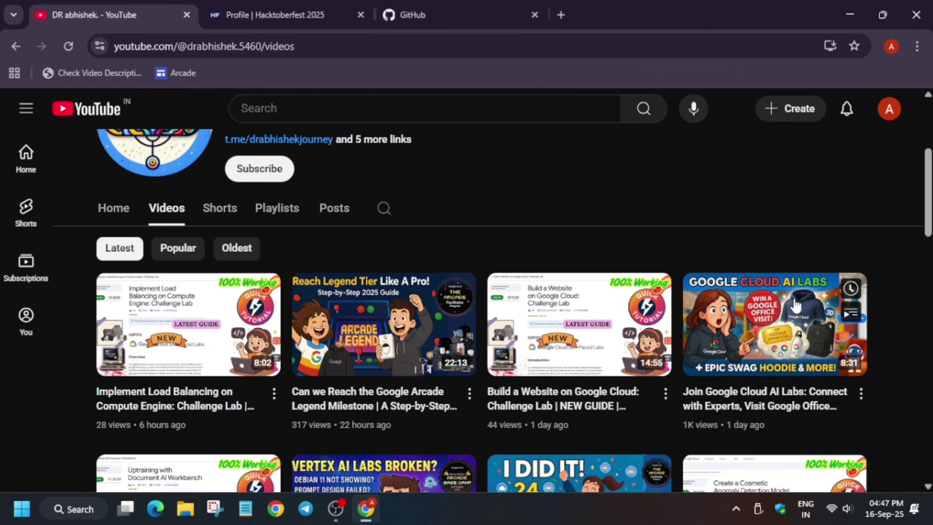
{"action": "scroll", "coordinate": [779, 280], "scroll_direction": "down", "scroll_amount": 10}
{"action": "scroll", "coordinate": [785, 294], "scroll_direction": "up", "scroll_amount": 3}
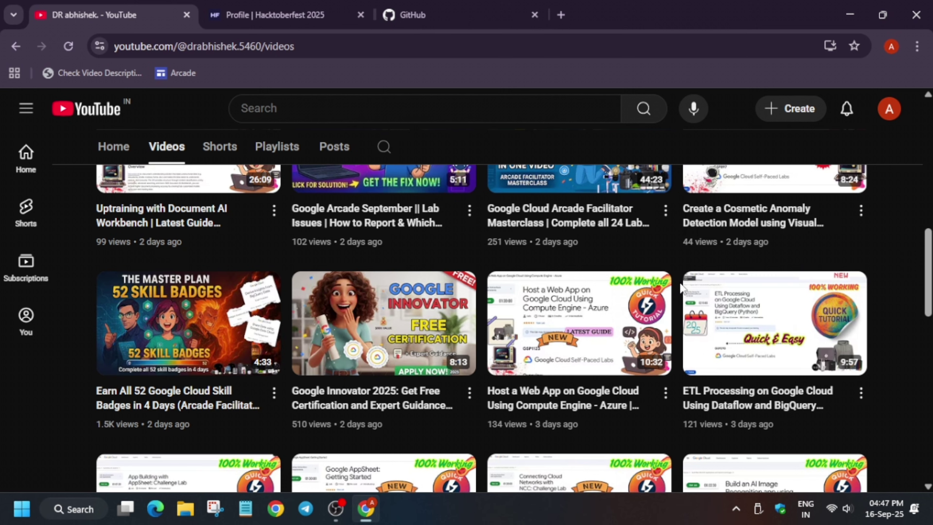
{"action": "scroll", "coordinate": [477, 355], "scroll_direction": "down", "scroll_amount": 10}
{"action": "scroll", "coordinate": [476, 354], "scroll_direction": "down", "scroll_amount": 3}
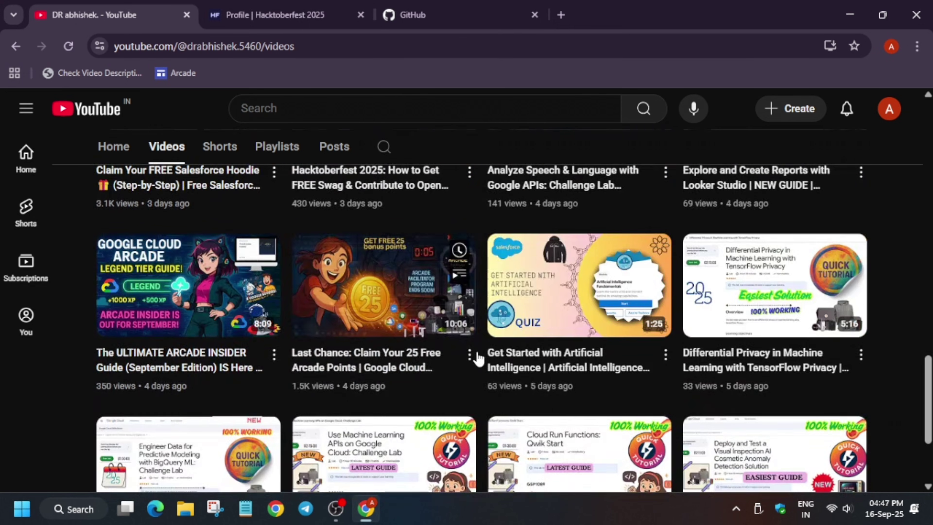
{"action": "scroll", "coordinate": [389, 331], "scroll_direction": "up", "scroll_amount": 5}
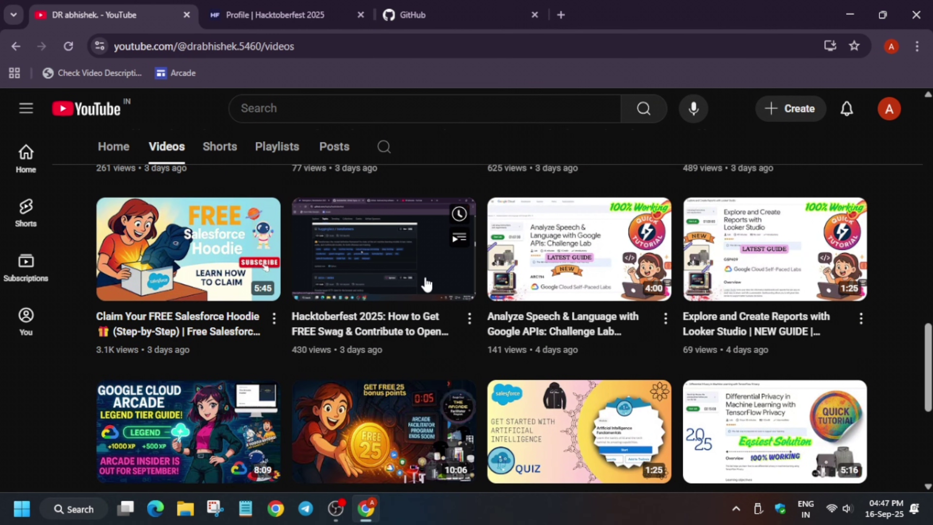